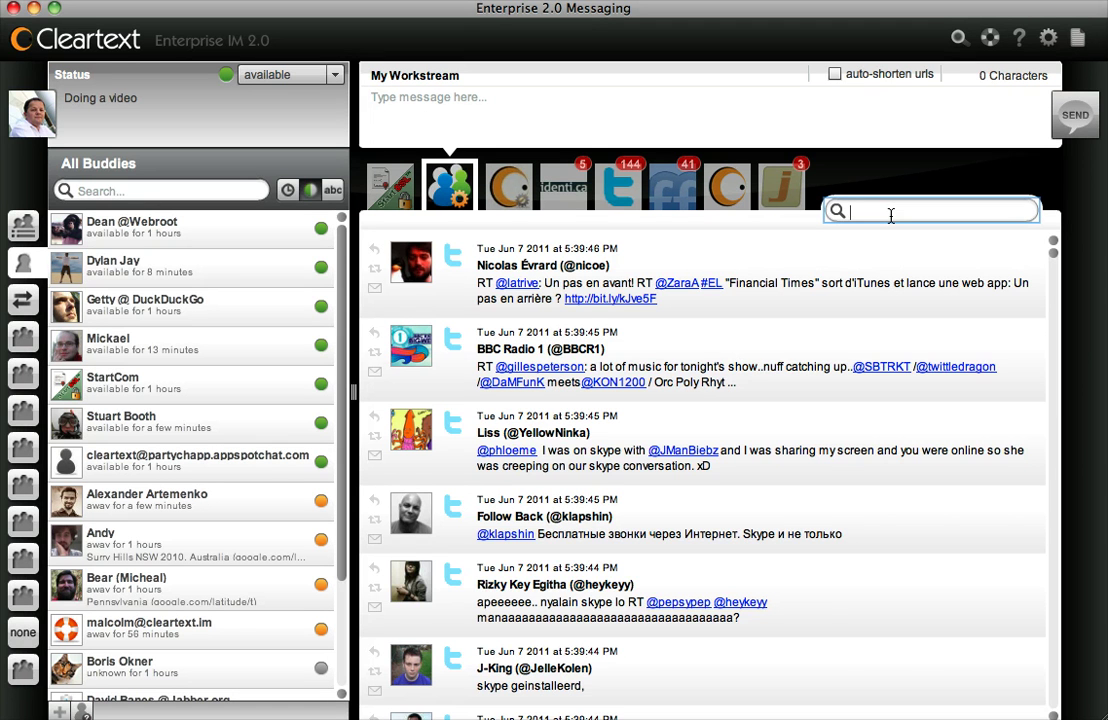
Step: Filter the workstream messages by "#skype gates"
{"action": "type", "text": "#"}
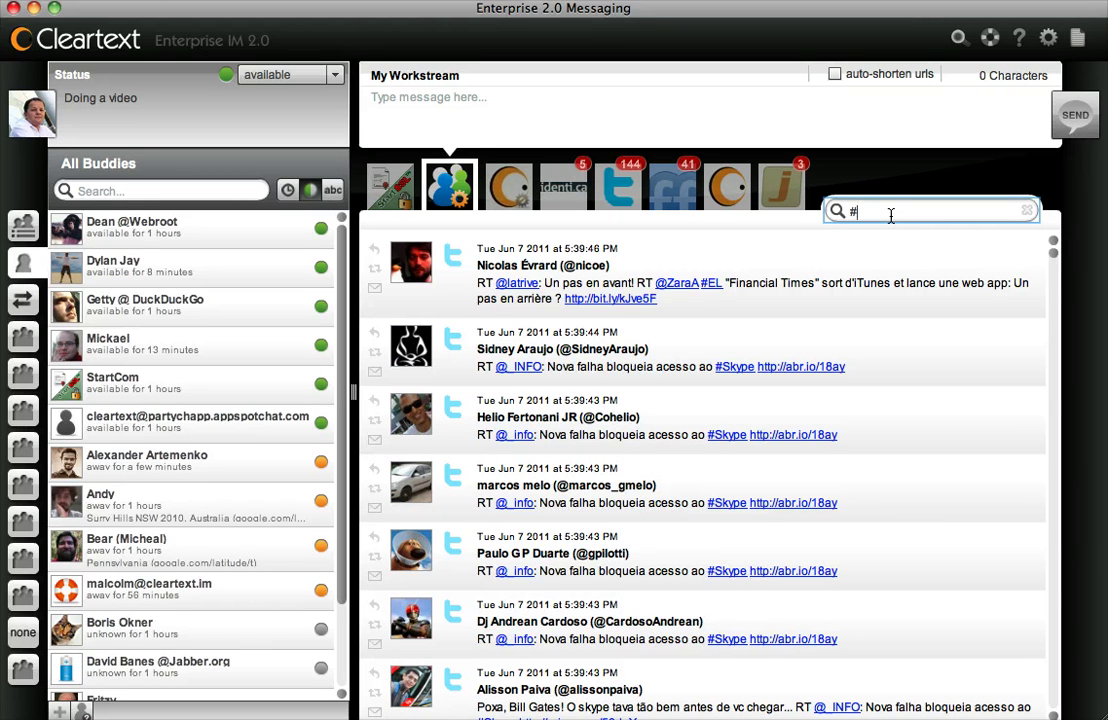
{"action": "type", "text": "skype"}
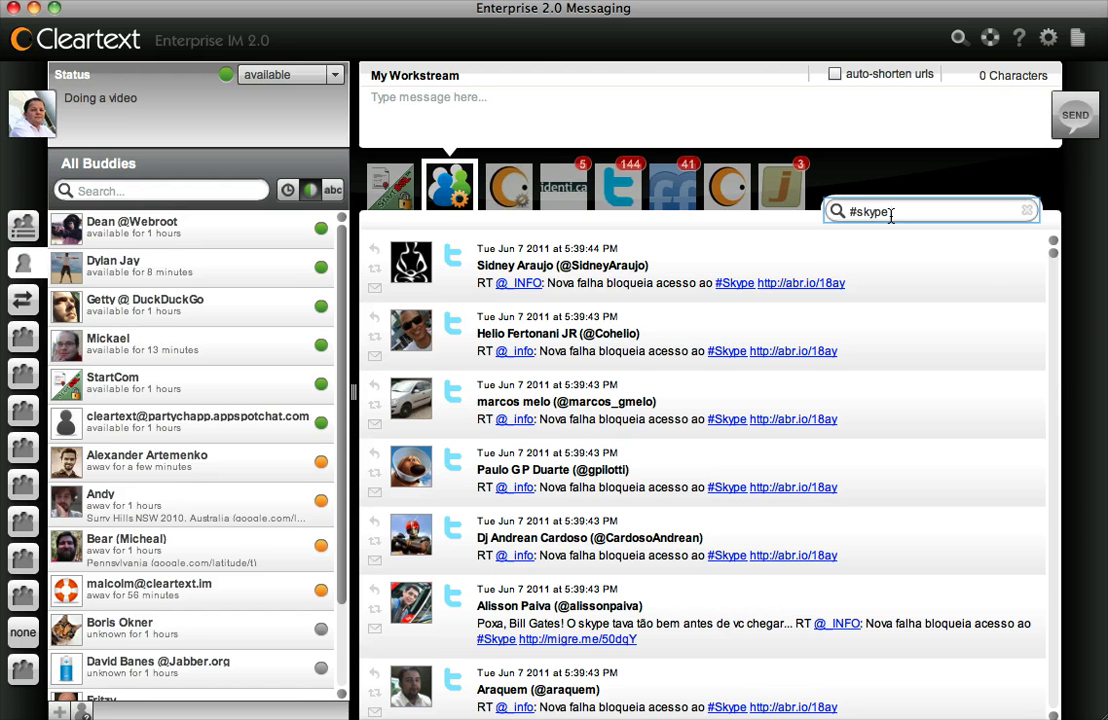
{"action": "type", "text": " gates"}
Step: Clear the search filter so the workstream lists all messages
{"action": "key", "text": "BackSpace"}
{"action": "key", "text": "BackSpace"}
{"action": "key", "text": "BackSpace"}
{"action": "key", "text": "BackSpace"}
{"action": "key", "text": "BackSpace"}
{"action": "key", "text": "BackSpace"}
{"action": "key", "text": "BackSpace"}
{"action": "key", "text": "BackSpace"}
{"action": "key", "text": "BackSpace"}
{"action": "key", "text": "BackSpace"}
{"action": "key", "text": "BackSpace"}
{"action": "key", "text": "BackSpace"}
{"action": "left_click", "coordinate": [819, 302]}
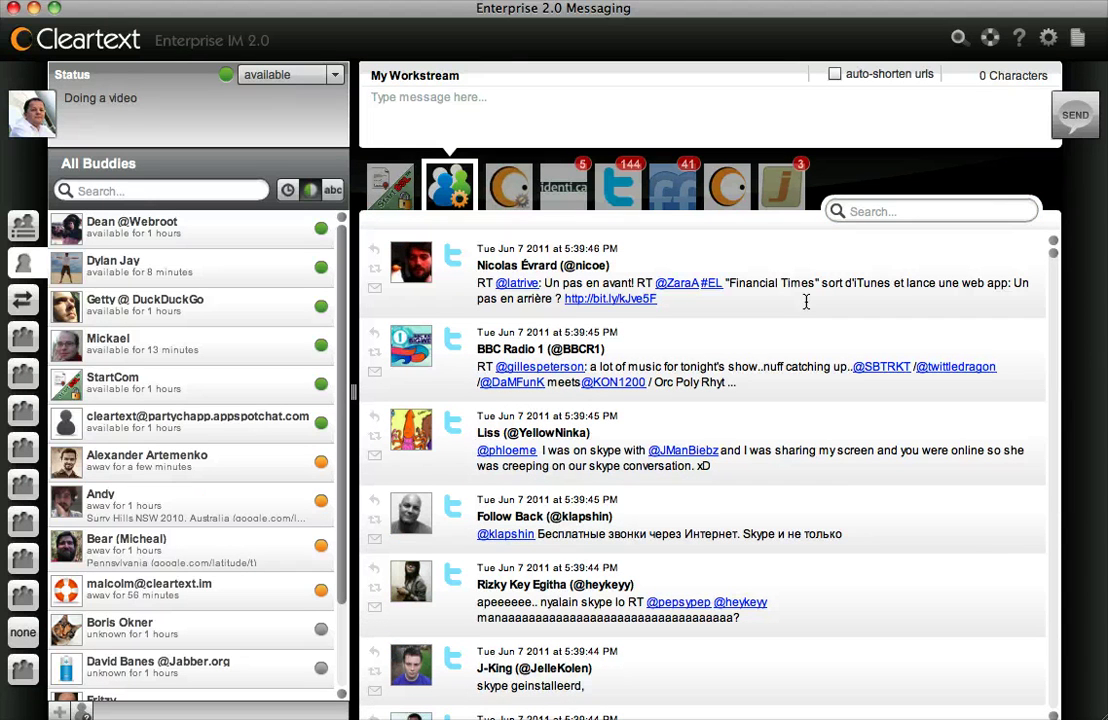
Step: Post the message "It's the end of the day...." to Cleartext MicroBlogging, Twitter and identi.ca
{"action": "left_click", "coordinate": [445, 109]}
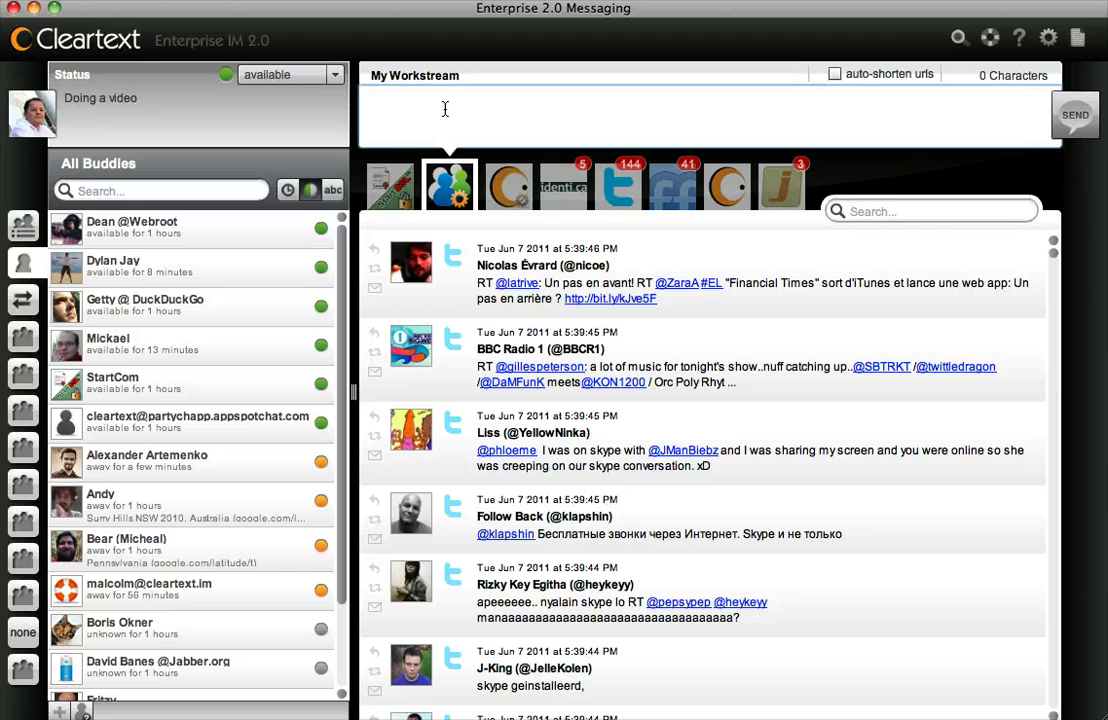
{"action": "type", "text": "It's the end of the day...."}
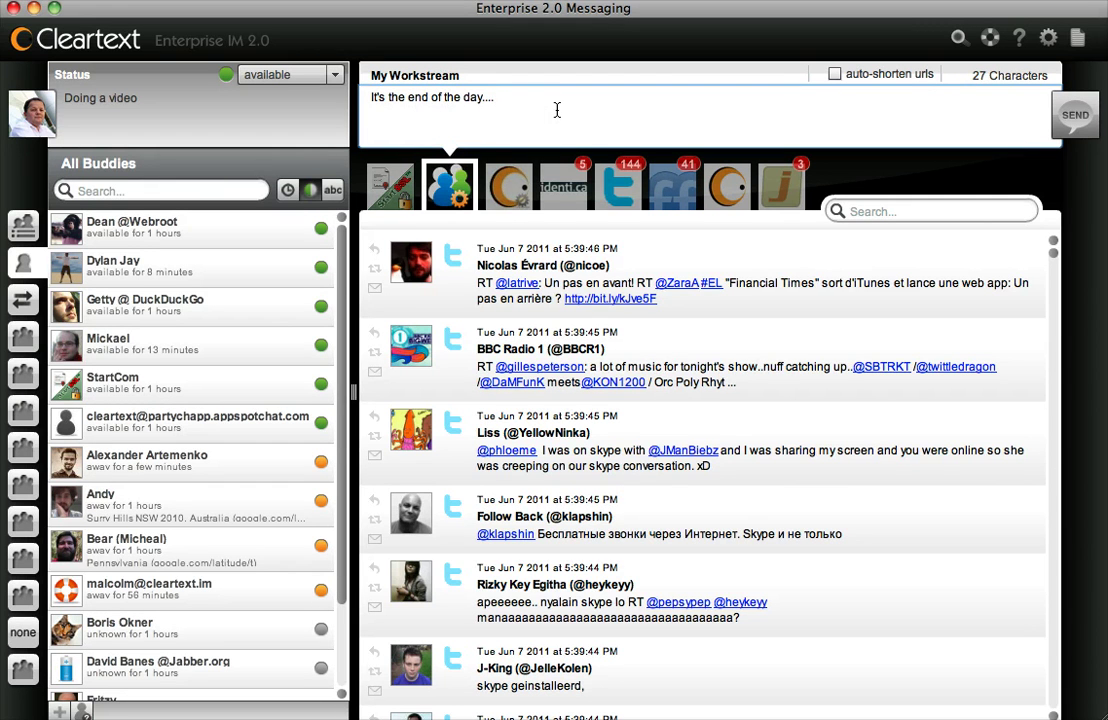
{"action": "key", "text": "Return"}
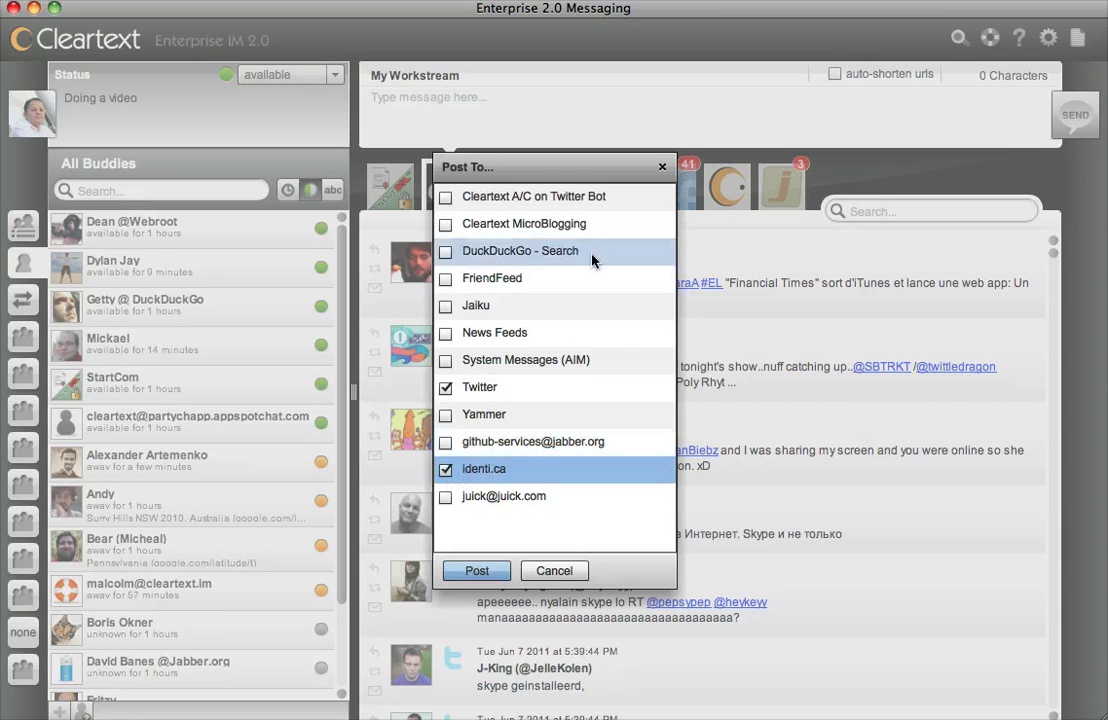
{"action": "left_click", "coordinate": [446, 226]}
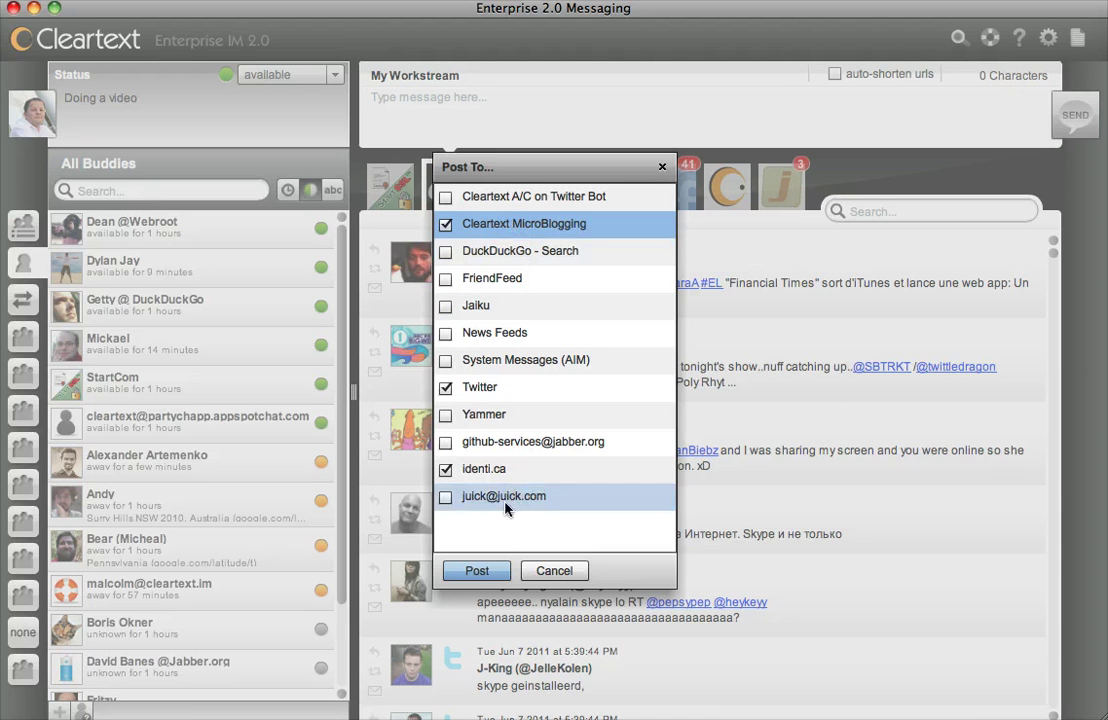
{"action": "left_click", "coordinate": [477, 571]}
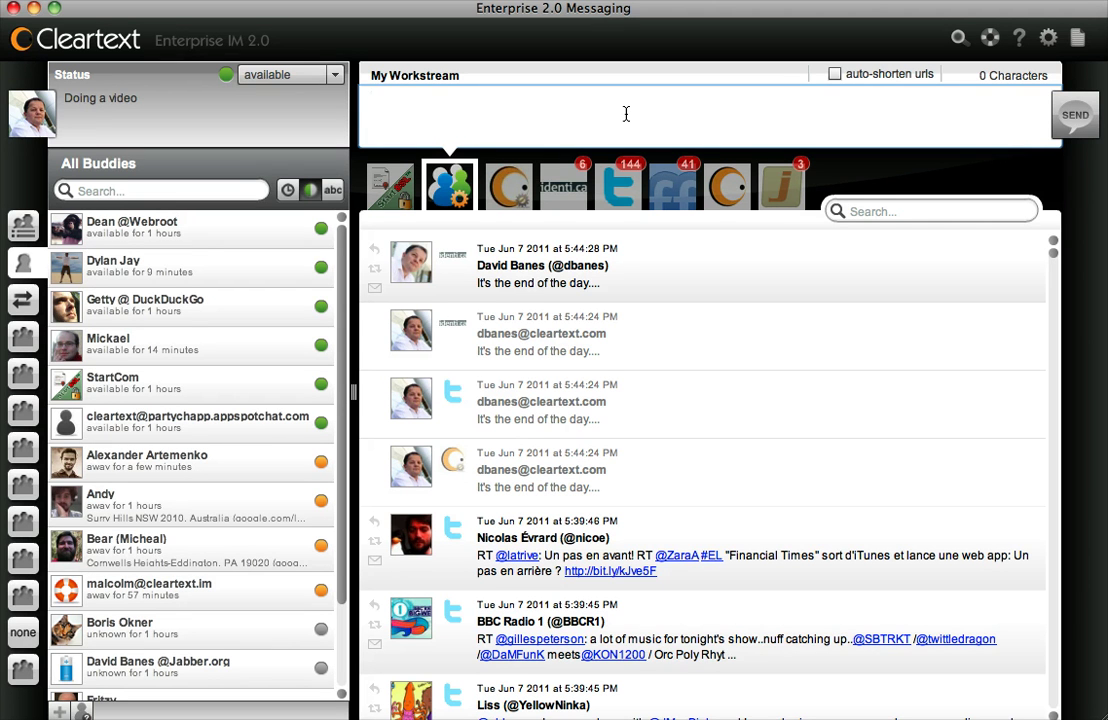
{"action": "left_click", "coordinate": [836, 76]}
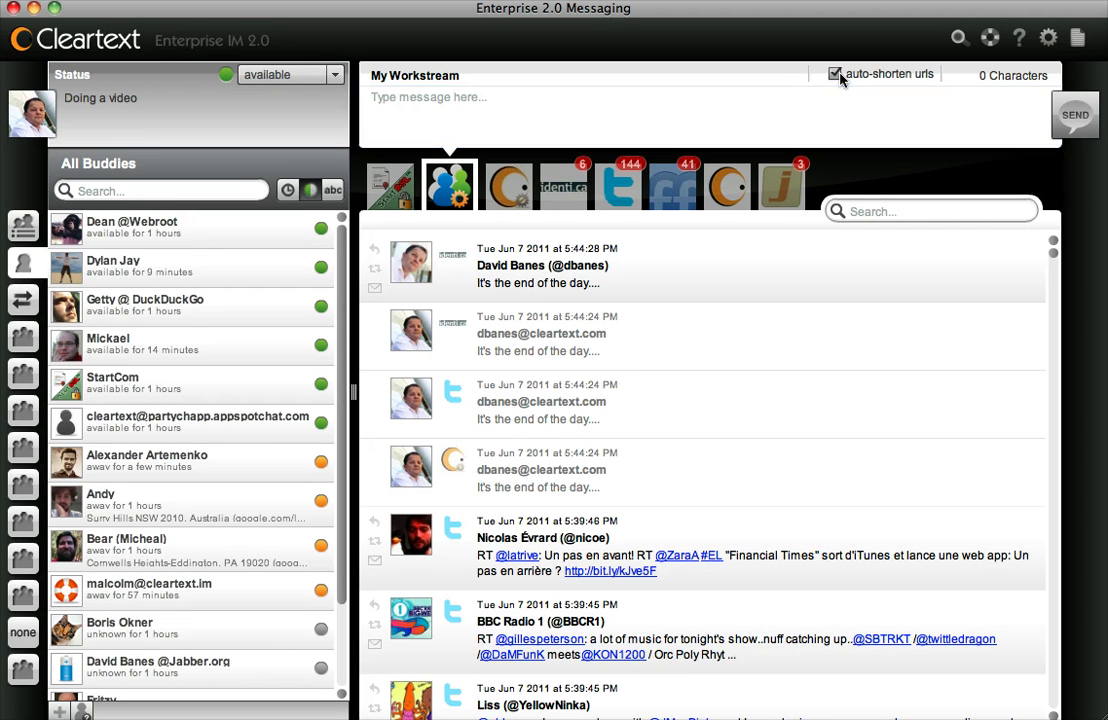
{"action": "left_click", "coordinate": [836, 76]}
{"action": "left_click", "coordinate": [799, 103]}
{"action": "type", "text": "ht"}
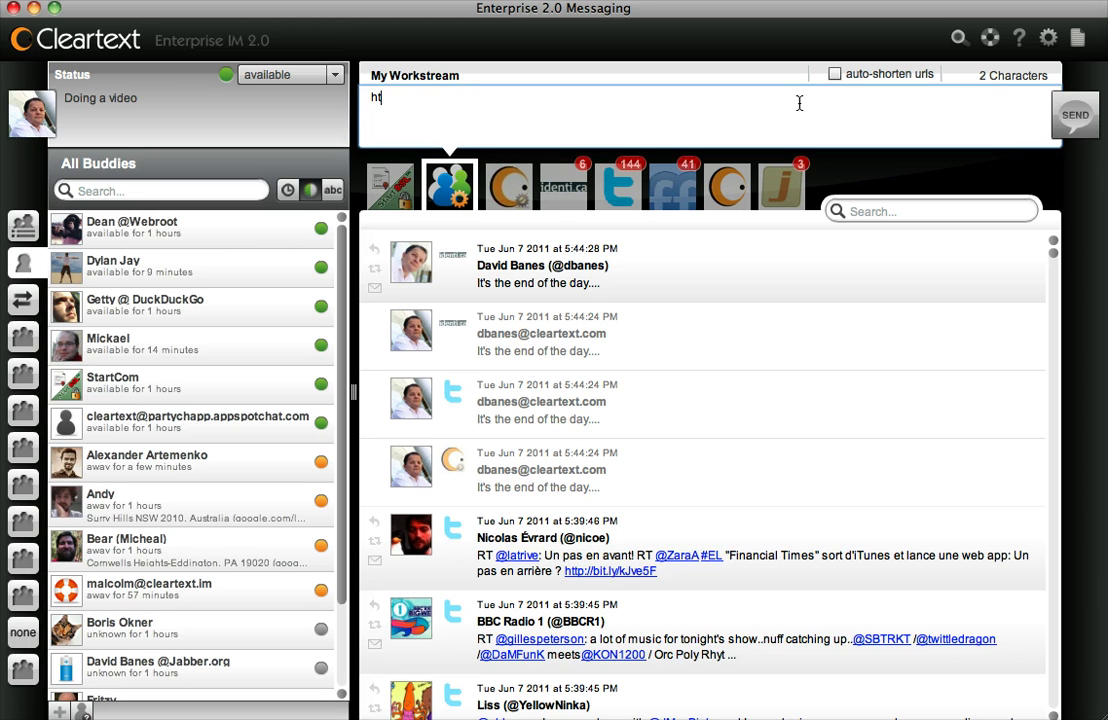
{"action": "type", "text": "tp://www"}
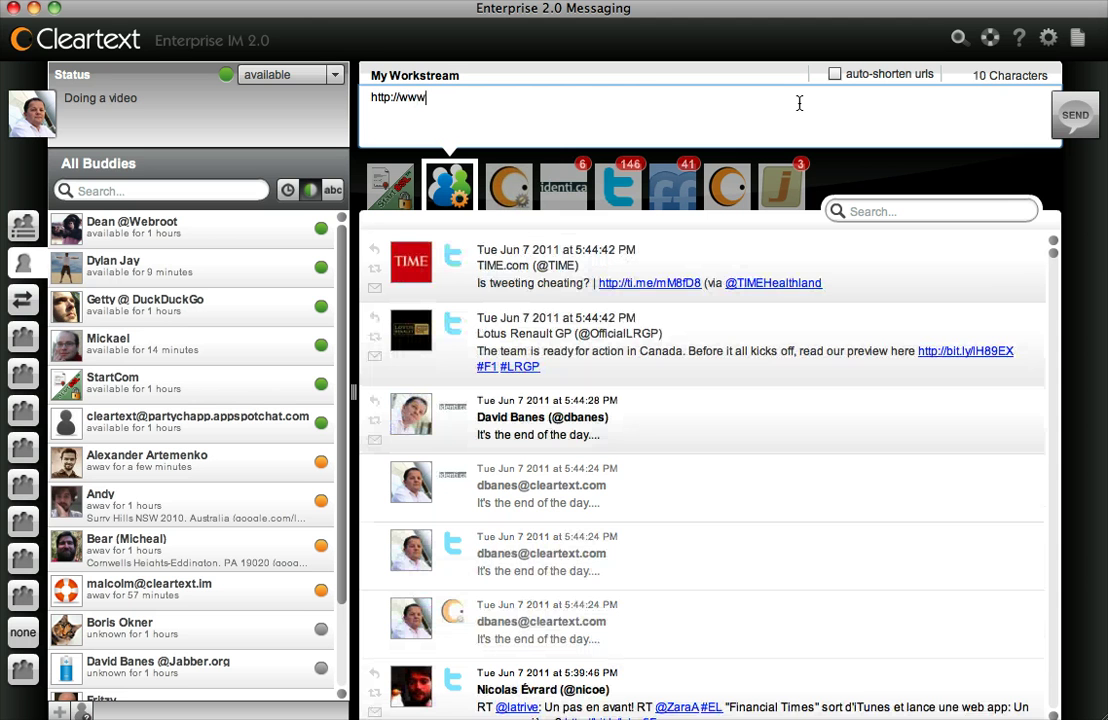
{"action": "type", "text": "."}
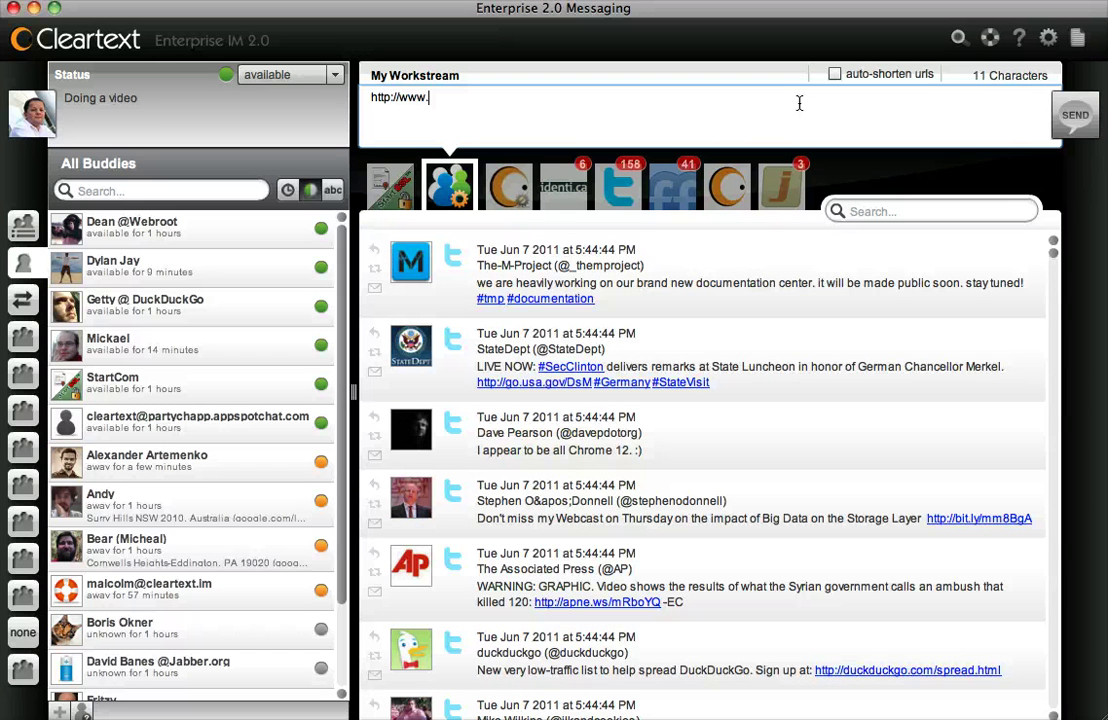
{"action": "key", "text": "BackSpace"}
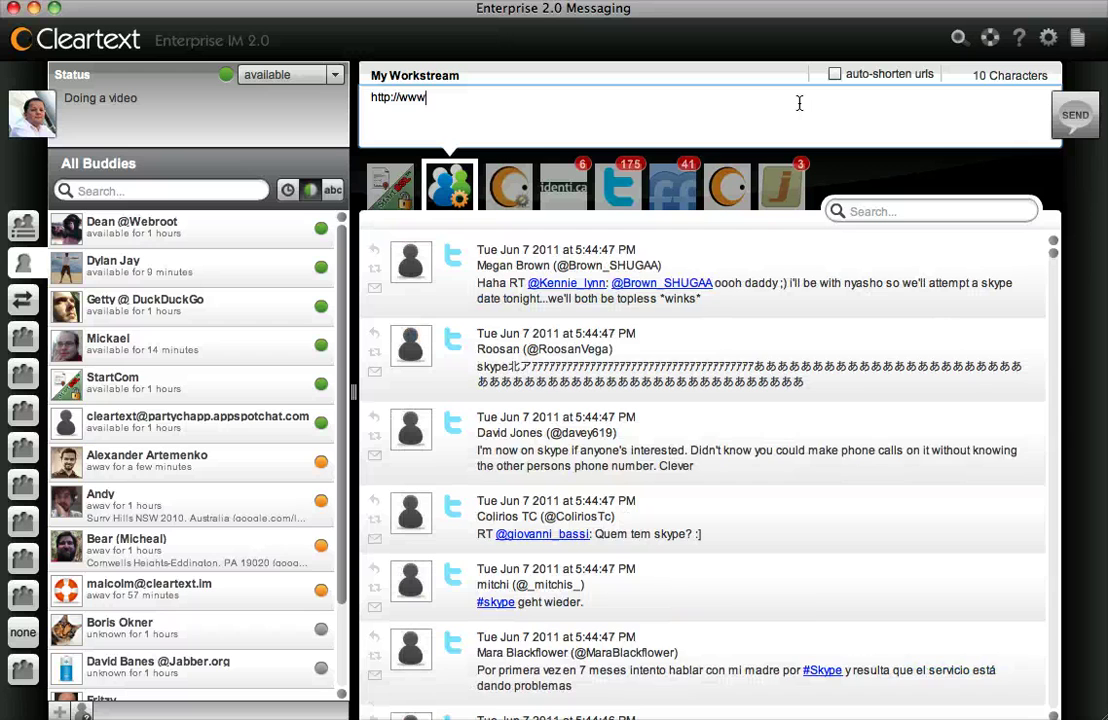
{"action": "type", "text": ".cleartext.com"}
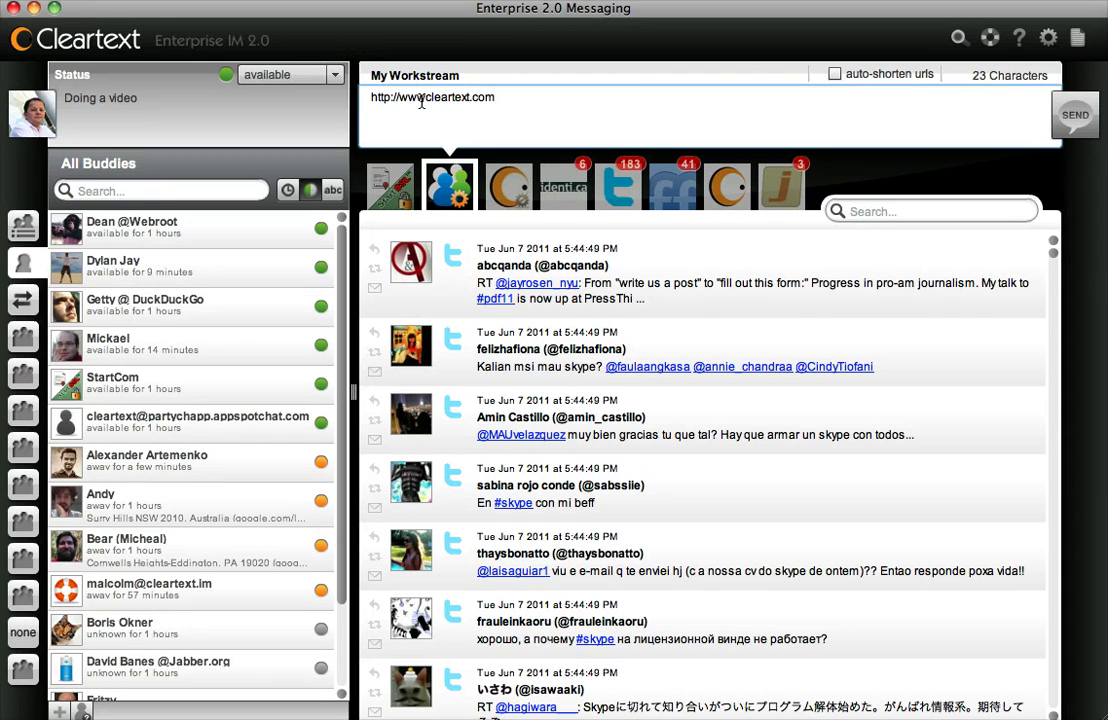
{"action": "left_click", "coordinate": [423, 97]}
{"action": "type", "text": "."}
{"action": "key", "text": "Right"}
{"action": "key", "text": "Right"}
{"action": "key", "text": "Right"}
{"action": "key", "text": "Right"}
{"action": "key", "text": "Right"}
{"action": "key", "text": "Right"}
{"action": "key", "text": "Right"}
{"action": "key", "text": "Right"}
{"action": "key", "text": "Right"}
{"action": "left_click", "coordinate": [838, 75]}
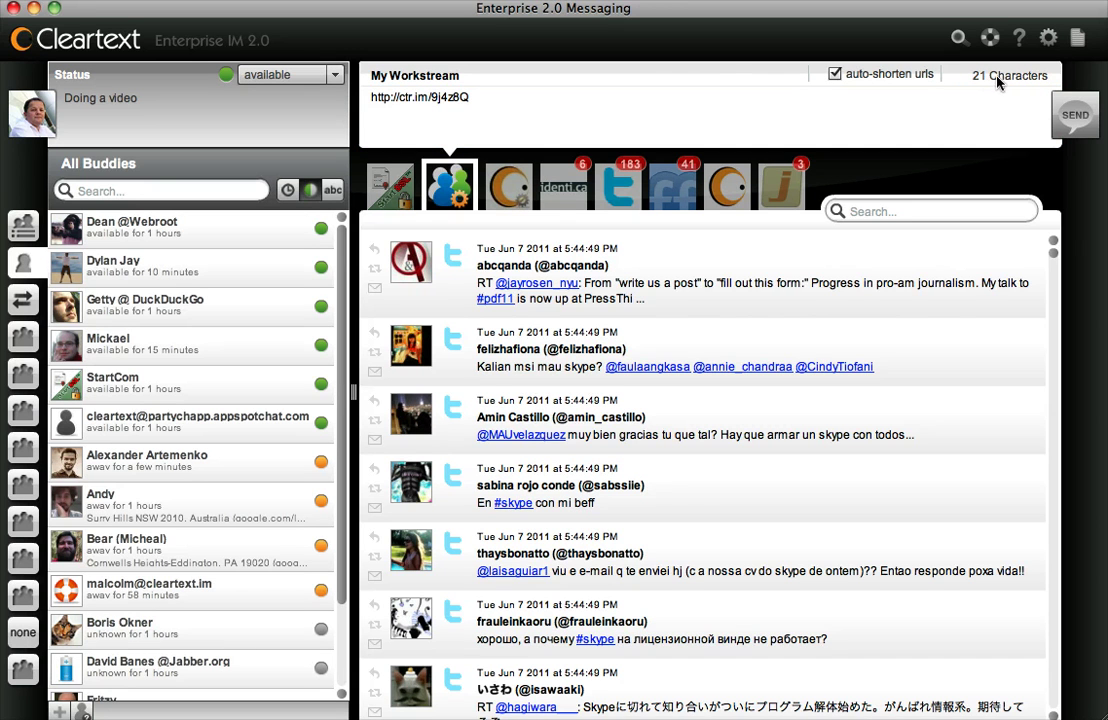
Step: Open the global settings in the user preferences and view the available URL shortening services
{"action": "left_click", "coordinate": [1048, 37]}
{"action": "left_click", "coordinate": [482, 239]}
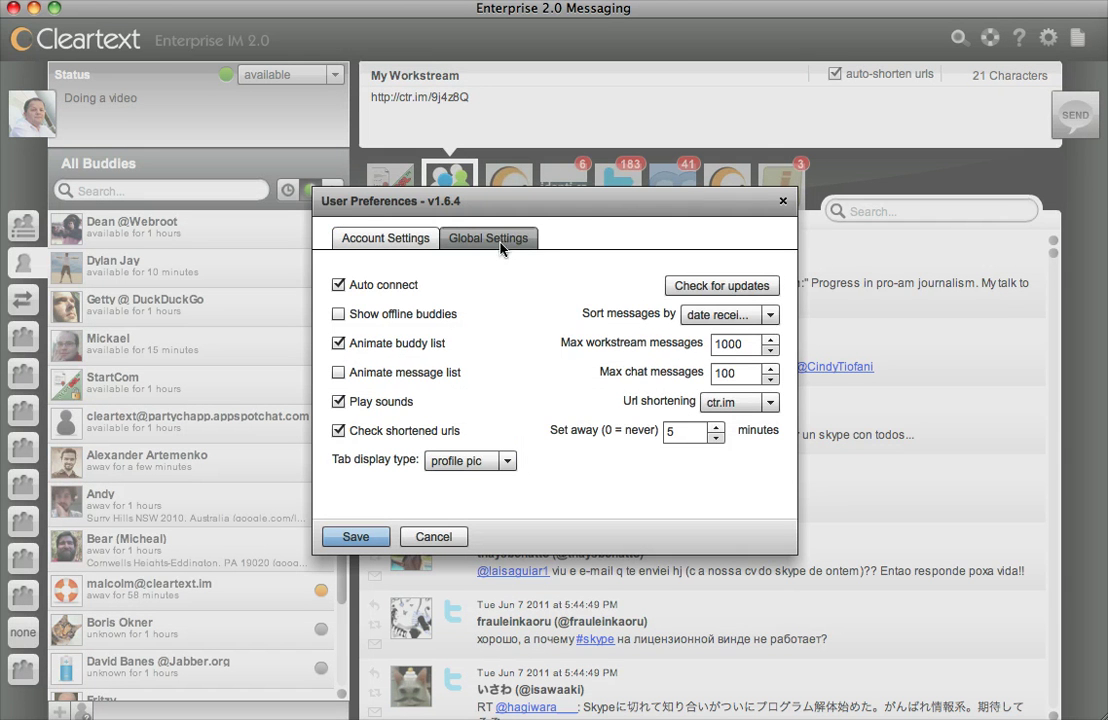
{"action": "left_click", "coordinate": [769, 402]}
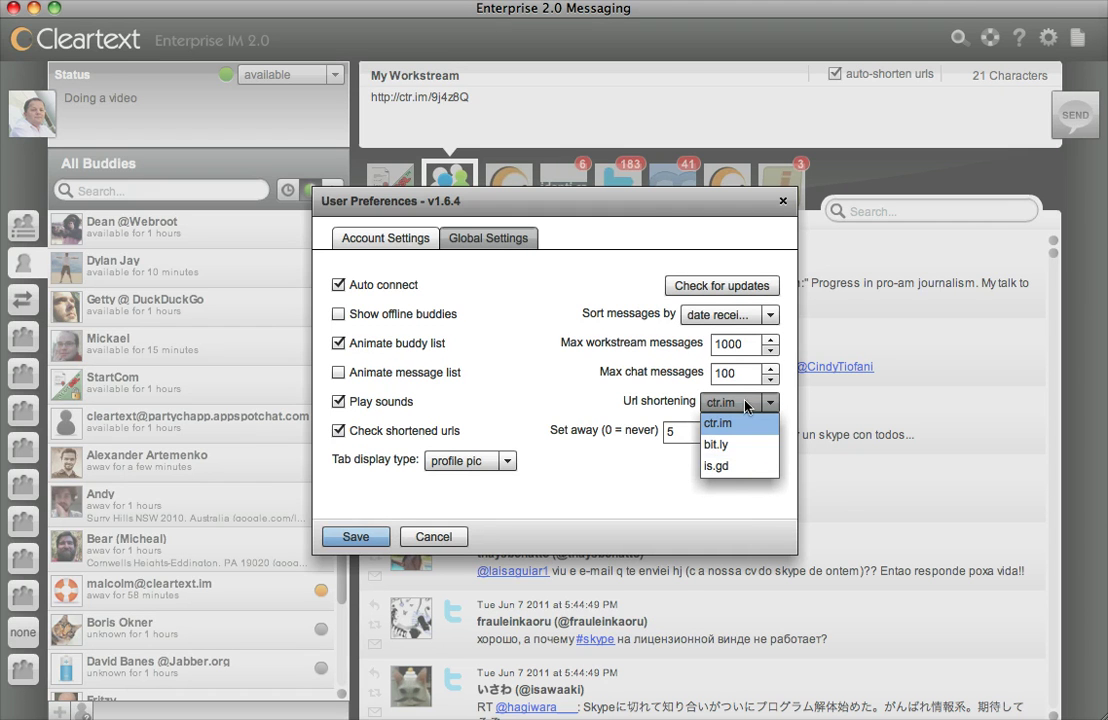
{"action": "left_click", "coordinate": [784, 206]}
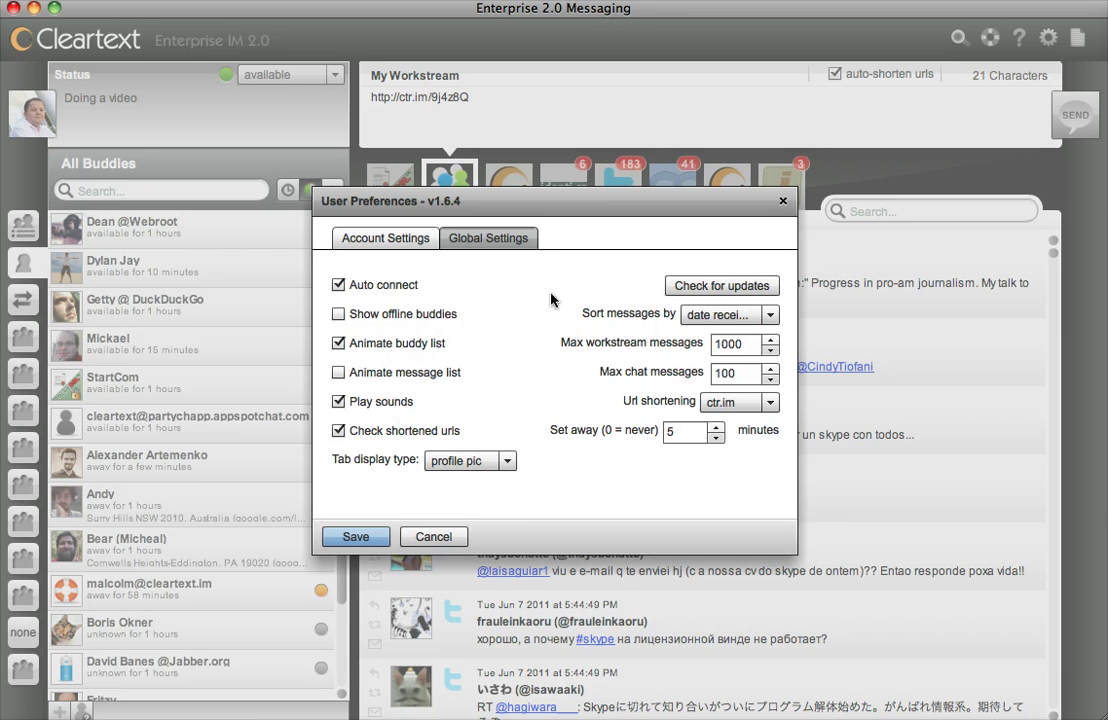
Step: Set the tab display type to both and save the preferences
{"action": "left_click", "coordinate": [509, 461]}
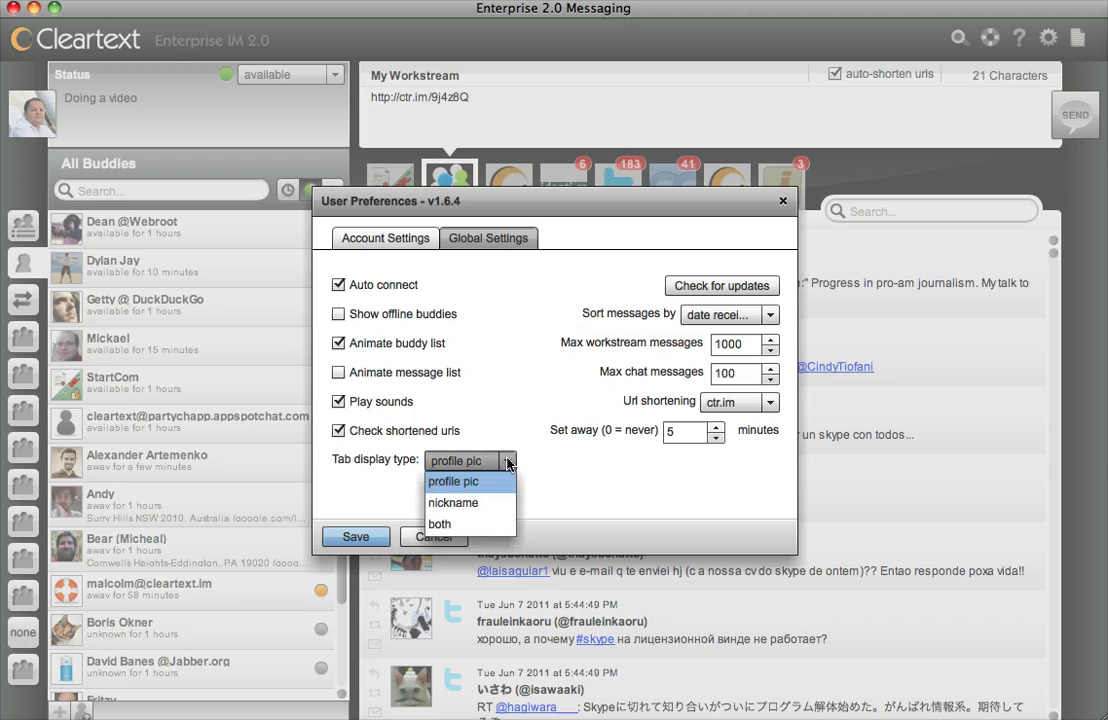
{"action": "left_click", "coordinate": [461, 526]}
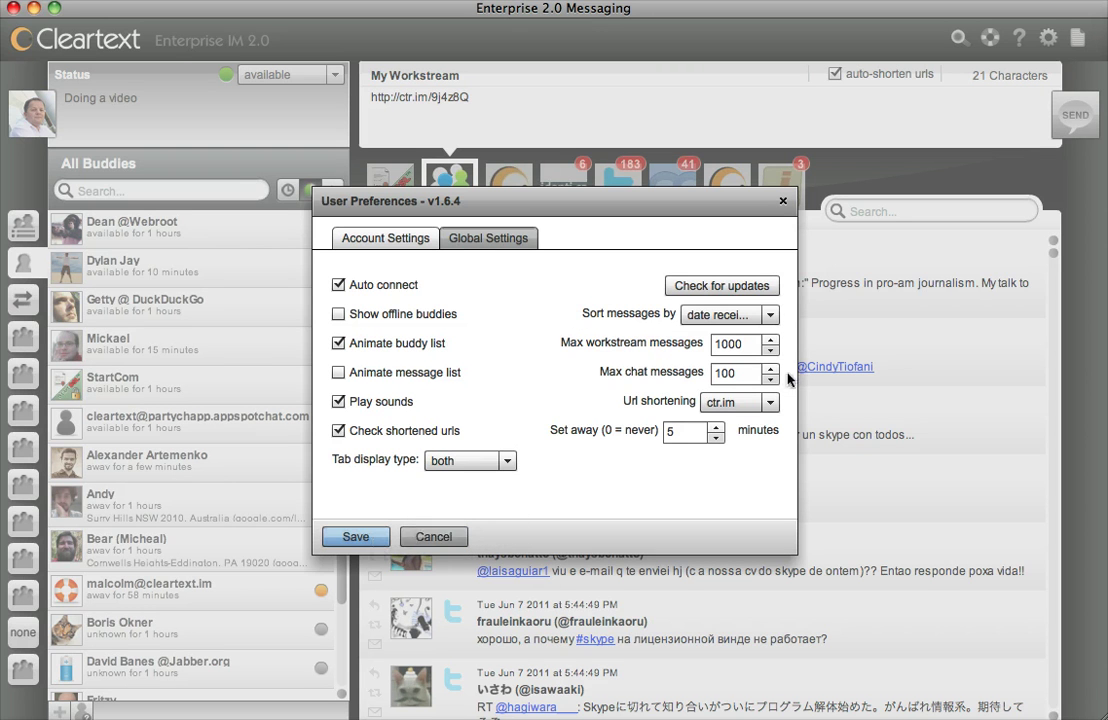
{"action": "left_click", "coordinate": [363, 537]}
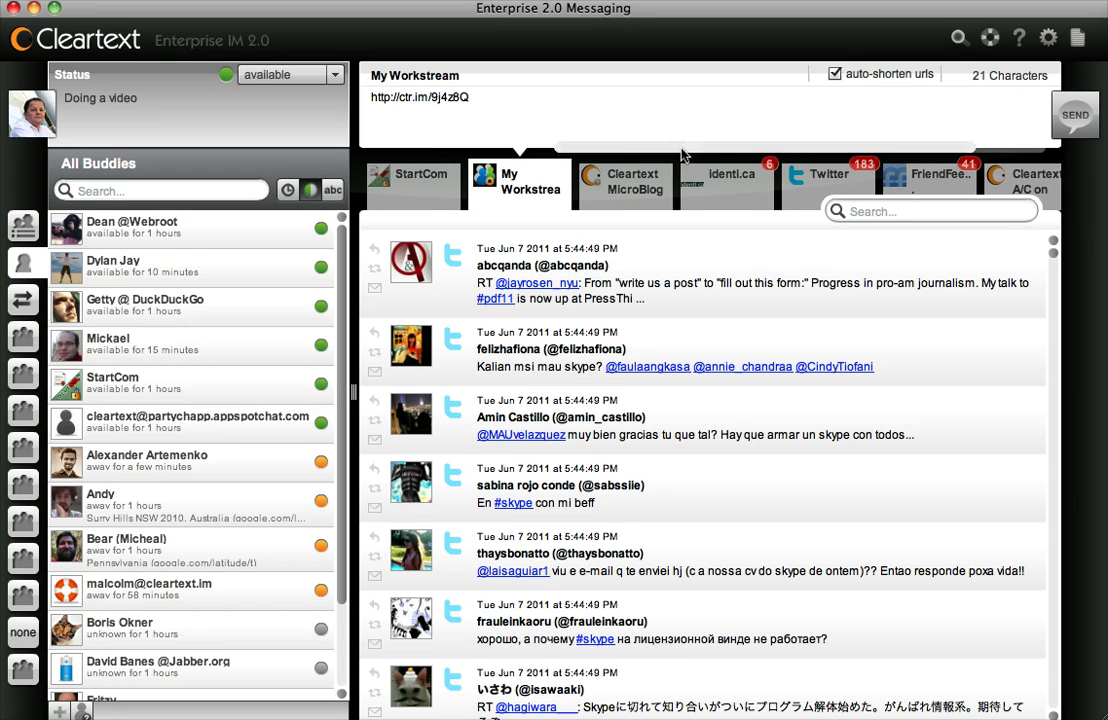
Step: View the FriendFeed stream and return to My Workstream
{"action": "left_click_drag", "start_coordinate": [690, 149], "coordinate": [569, 144]}
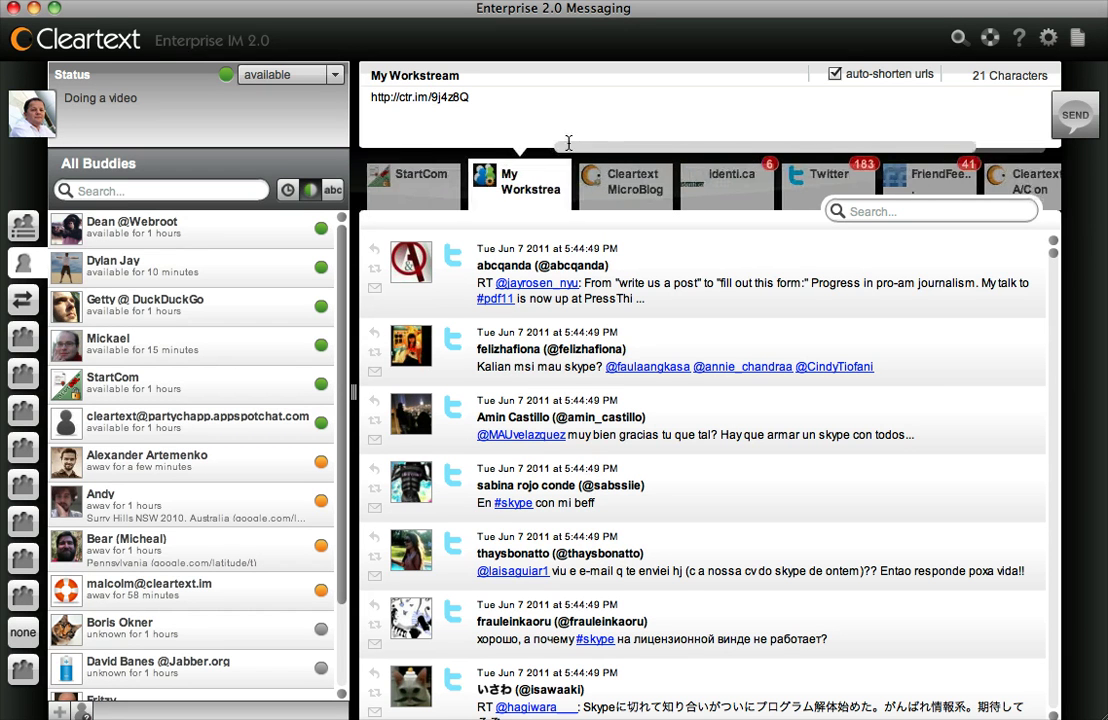
{"action": "left_click_drag", "start_coordinate": [755, 157], "coordinate": [623, 154]}
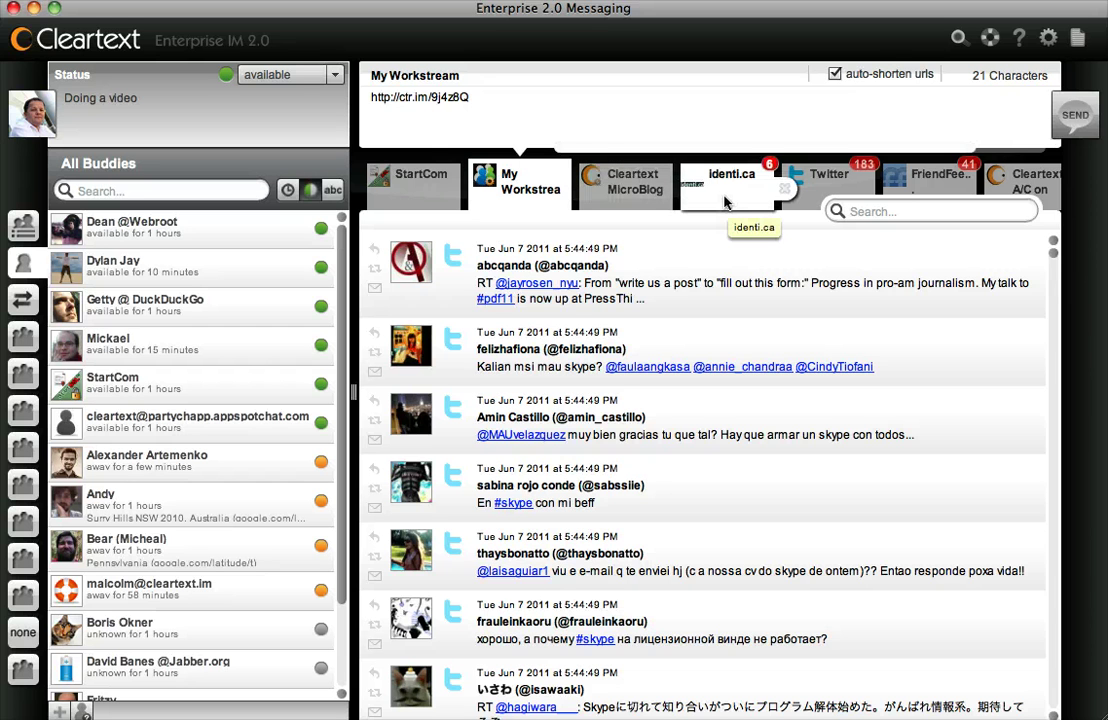
{"action": "left_click", "coordinate": [935, 183]}
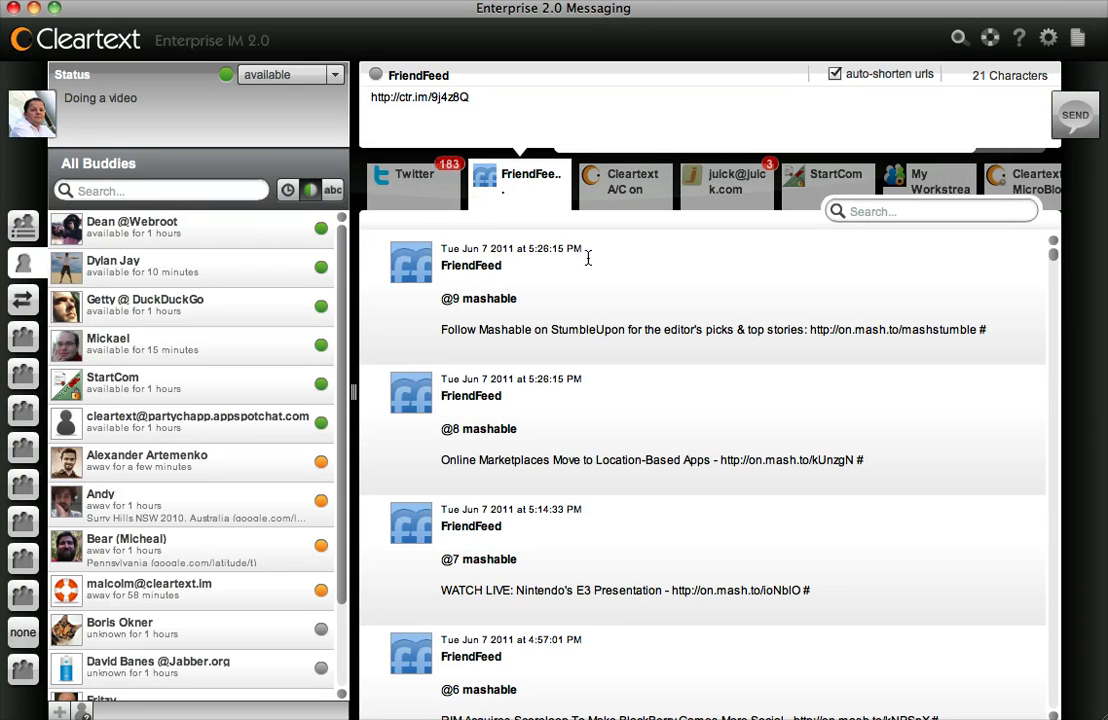
{"action": "left_click", "coordinate": [920, 183]}
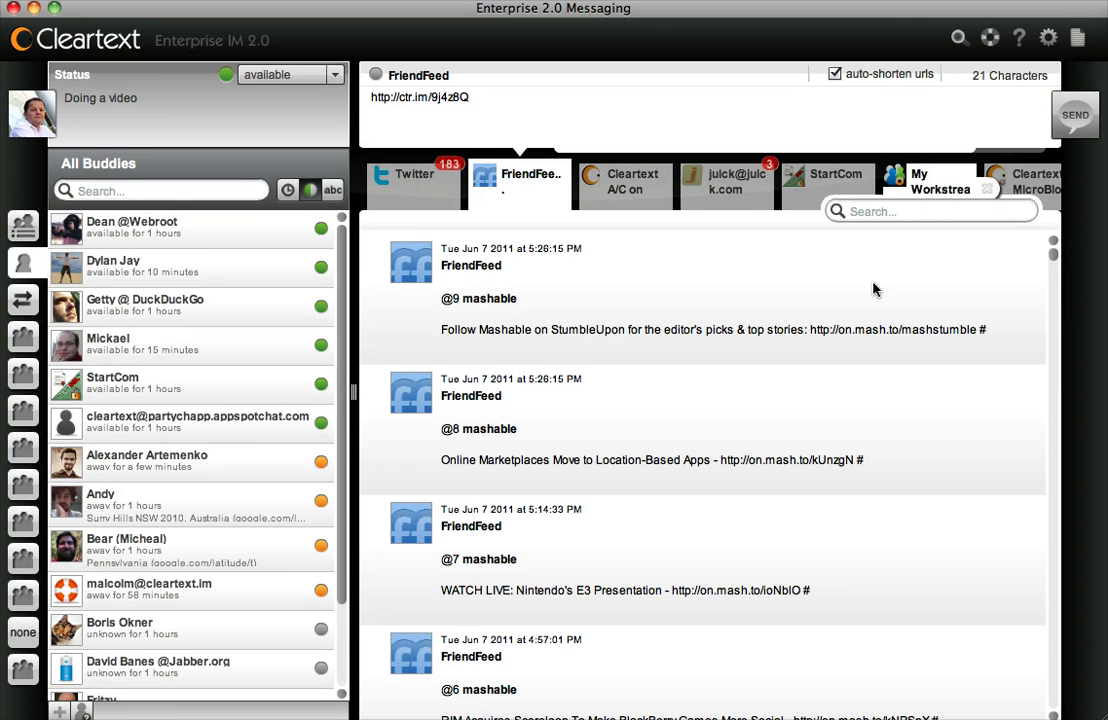
{"action": "left_click", "coordinate": [548, 117]}
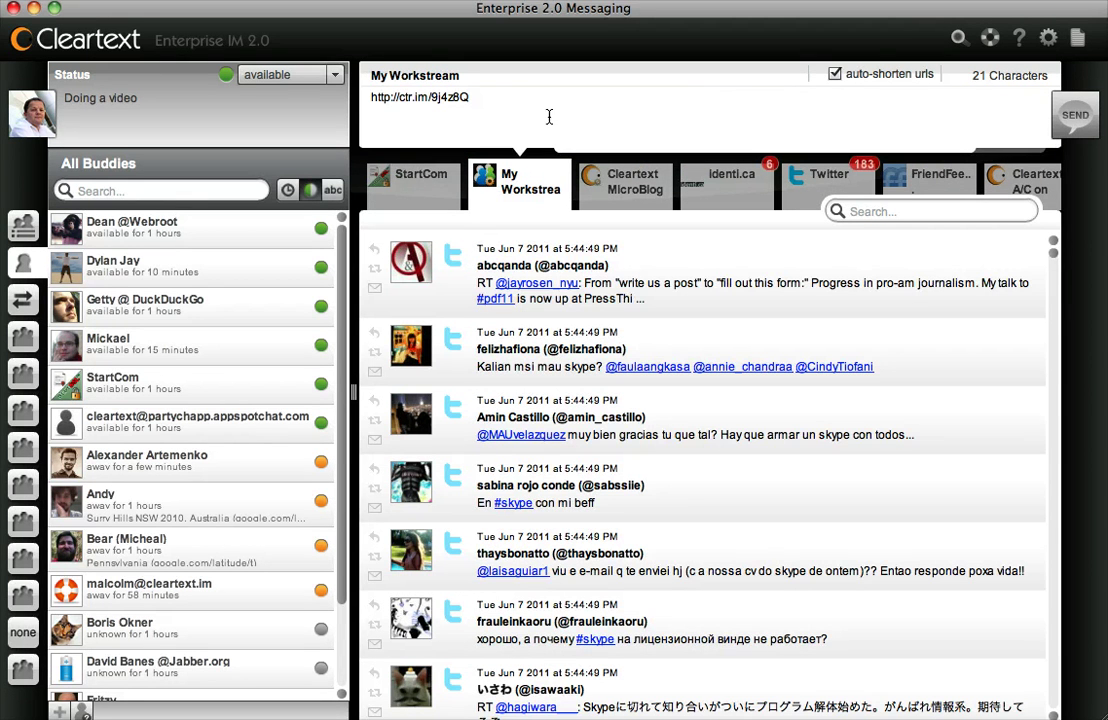
Step: Open the message database search window and close it again
{"action": "left_click", "coordinate": [960, 37]}
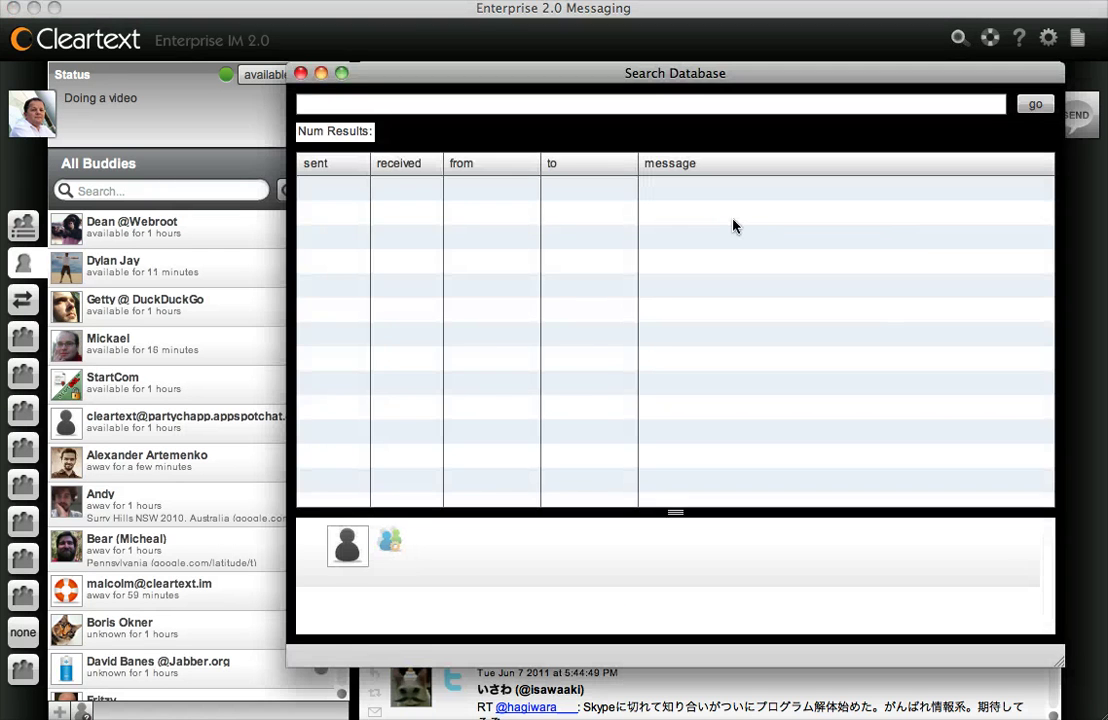
{"action": "left_click", "coordinate": [301, 74]}
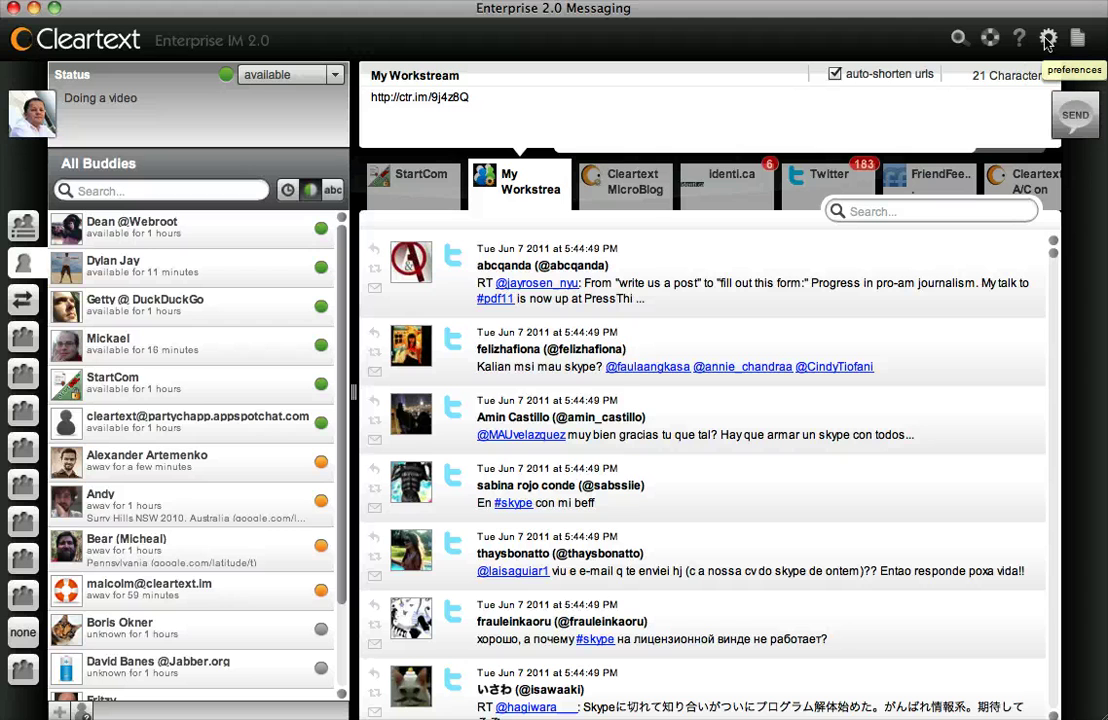
Step: View the StartCom conversation, and open and close a group chat with the Customers buddy group
{"action": "left_click", "coordinate": [415, 183]}
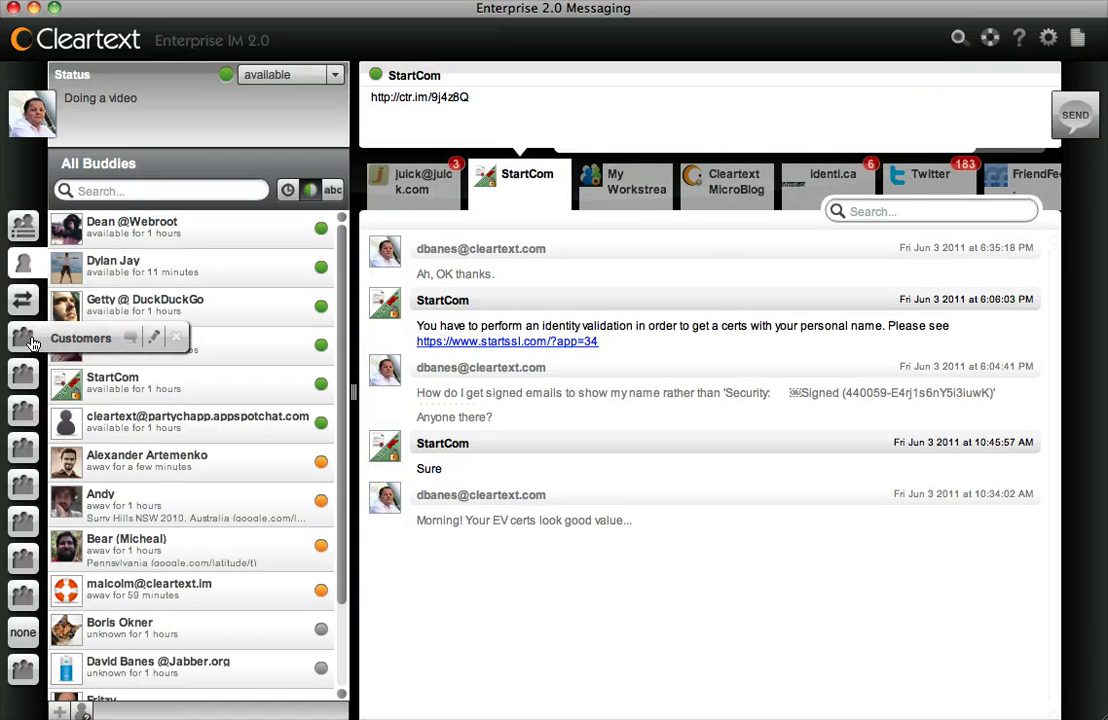
{"action": "left_click", "coordinate": [135, 343]}
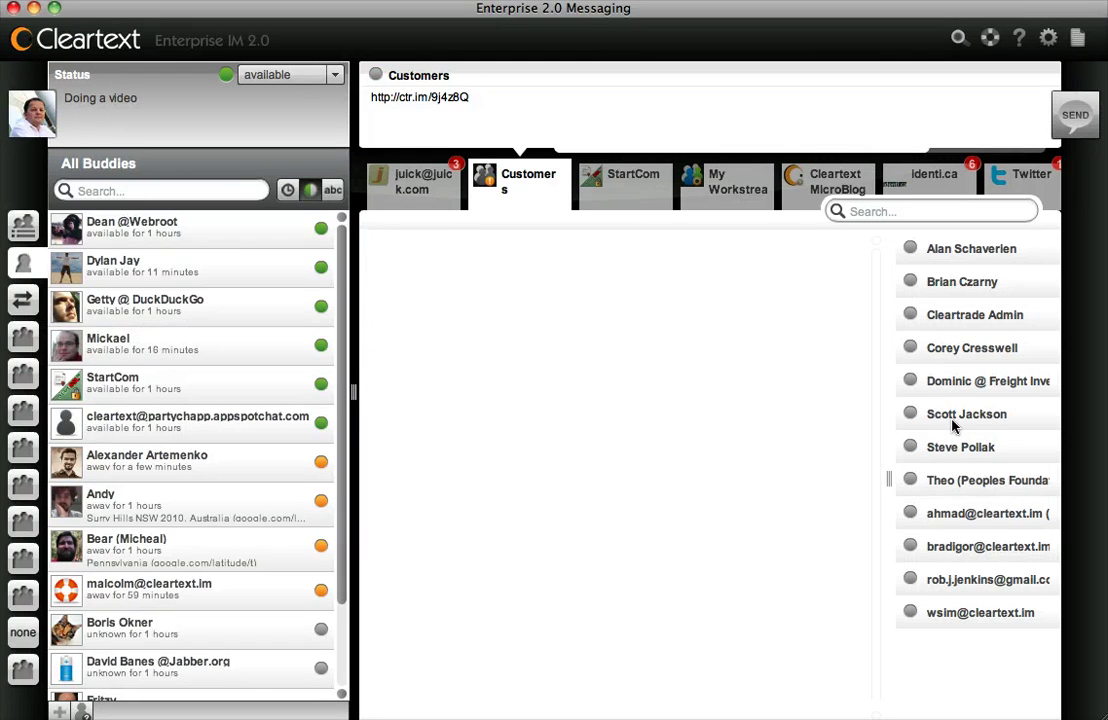
{"action": "mouse_move", "coordinate": [546, 183]}
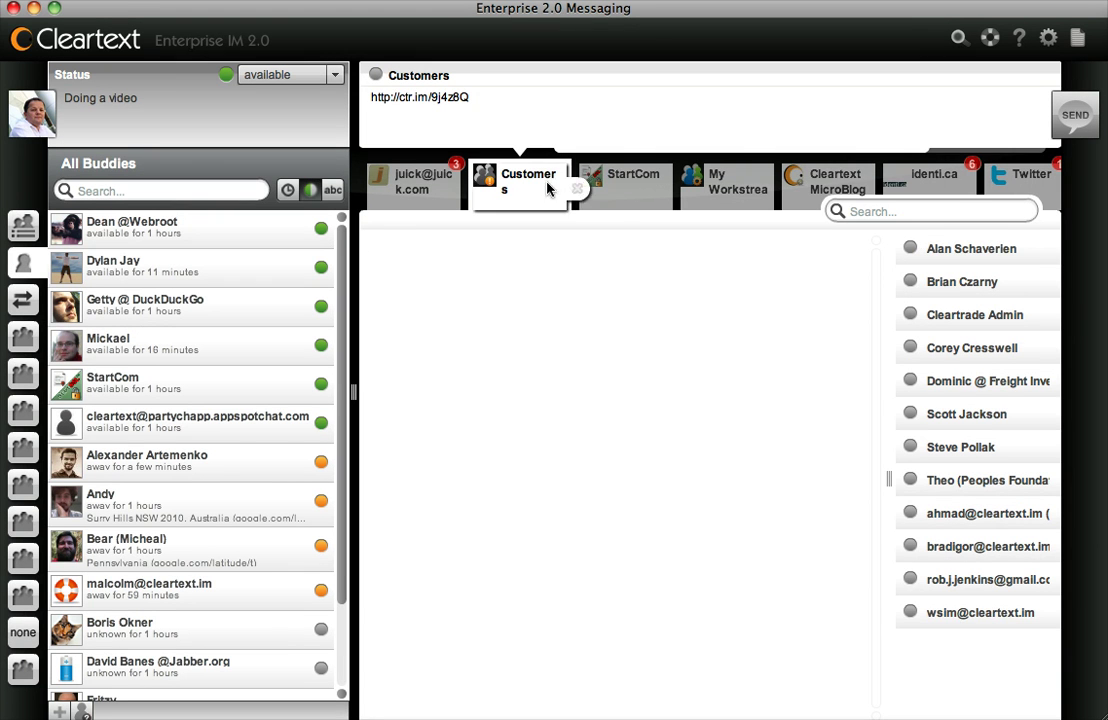
{"action": "left_click", "coordinate": [576, 191]}
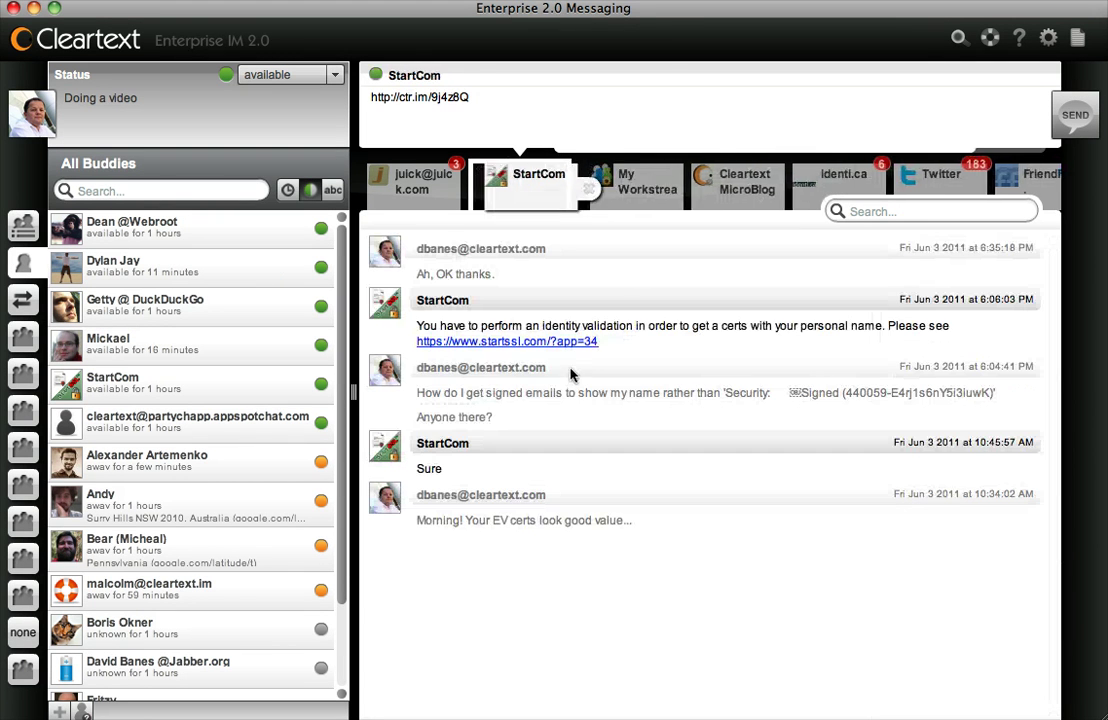
Step: Join the jdev group chat on conference.jabber.org and look through its participant list
{"action": "left_click", "coordinate": [14, 676]}
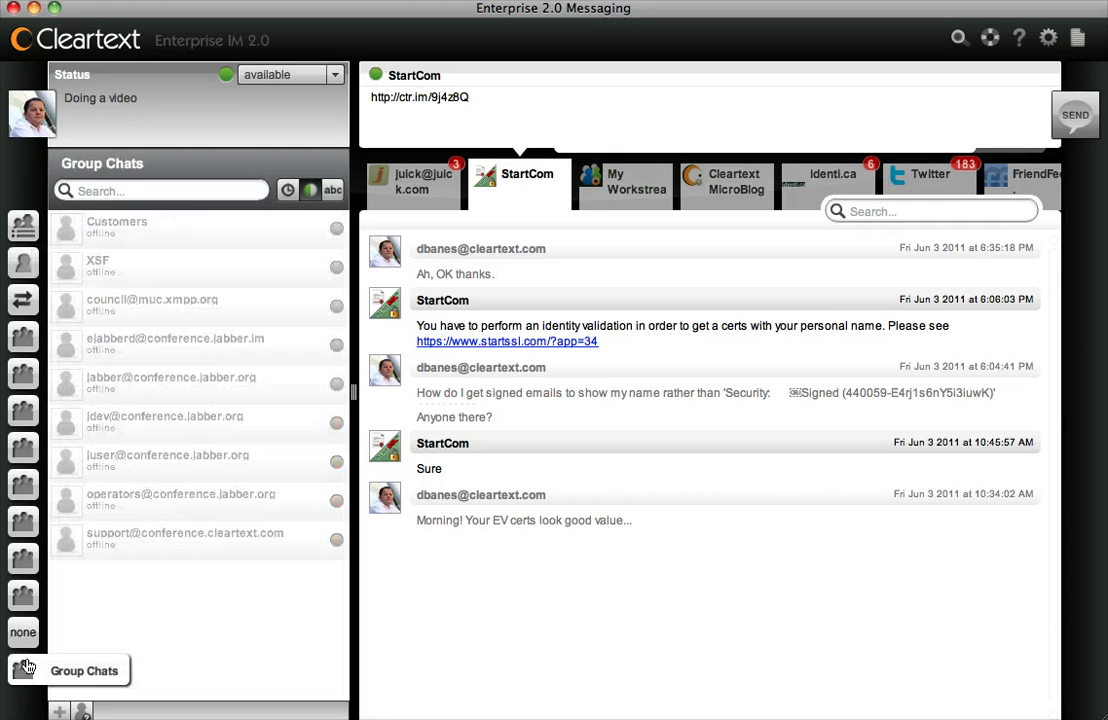
{"action": "double_click", "coordinate": [133, 437]}
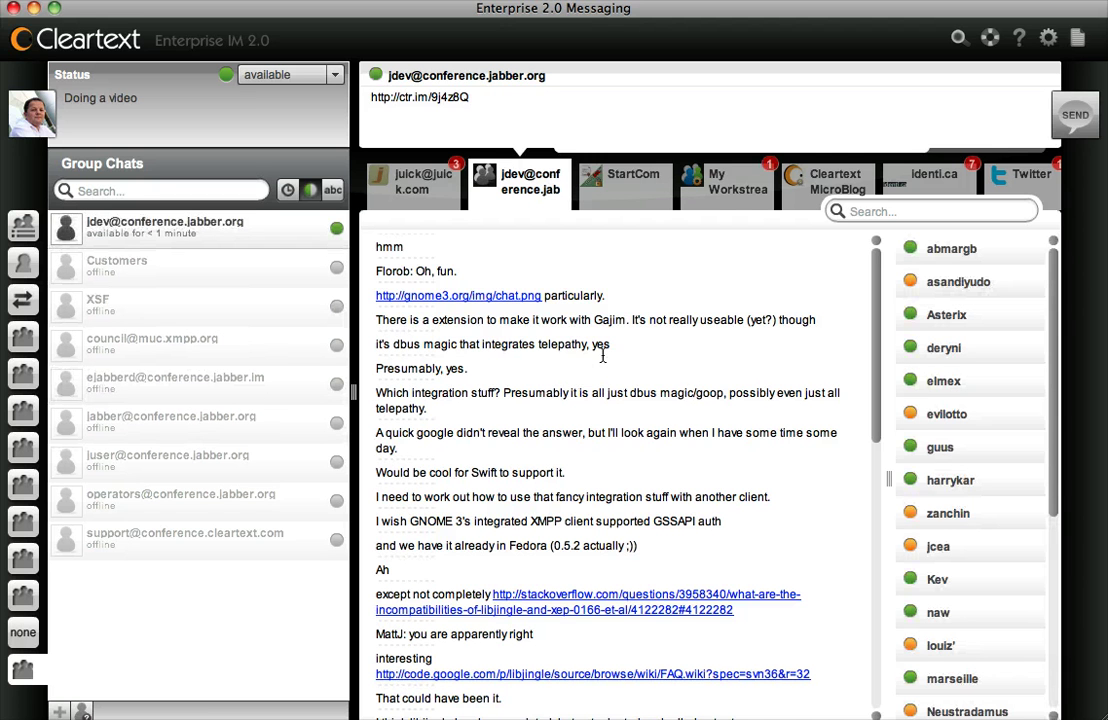
{"action": "scroll", "coordinate": [946, 400], "scroll_direction": "down", "scroll_amount": 5}
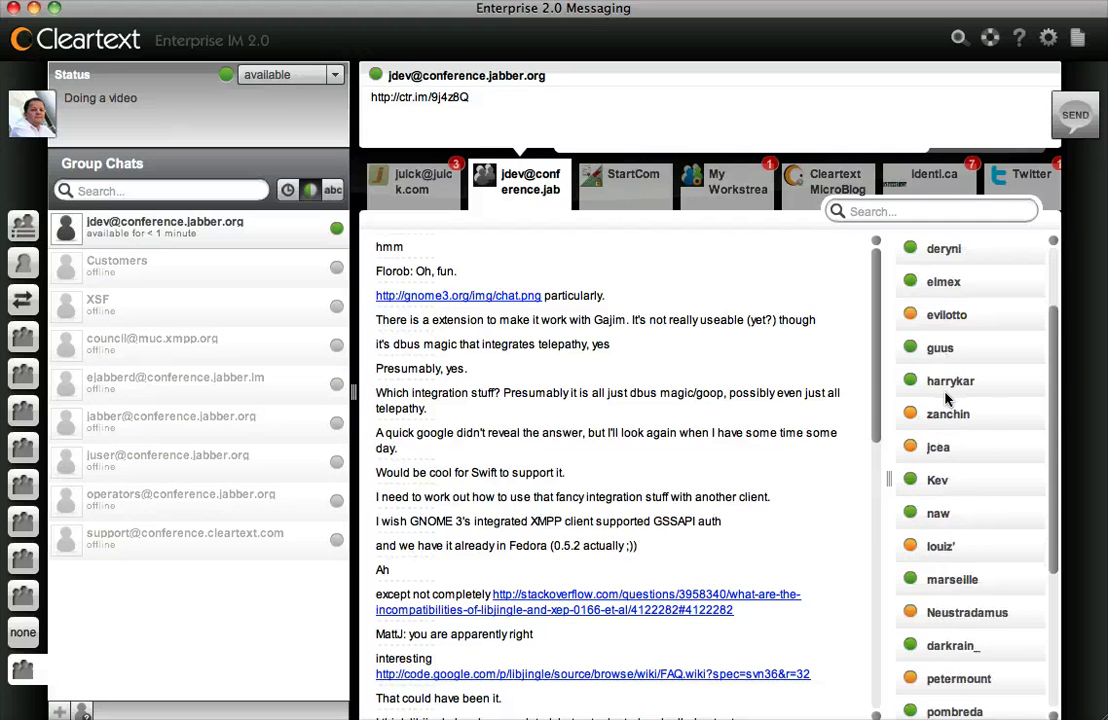
Step: Return to the start of the jdev participant list and close the jdev group chat
{"action": "scroll", "coordinate": [946, 400], "scroll_direction": "up", "scroll_amount": 5}
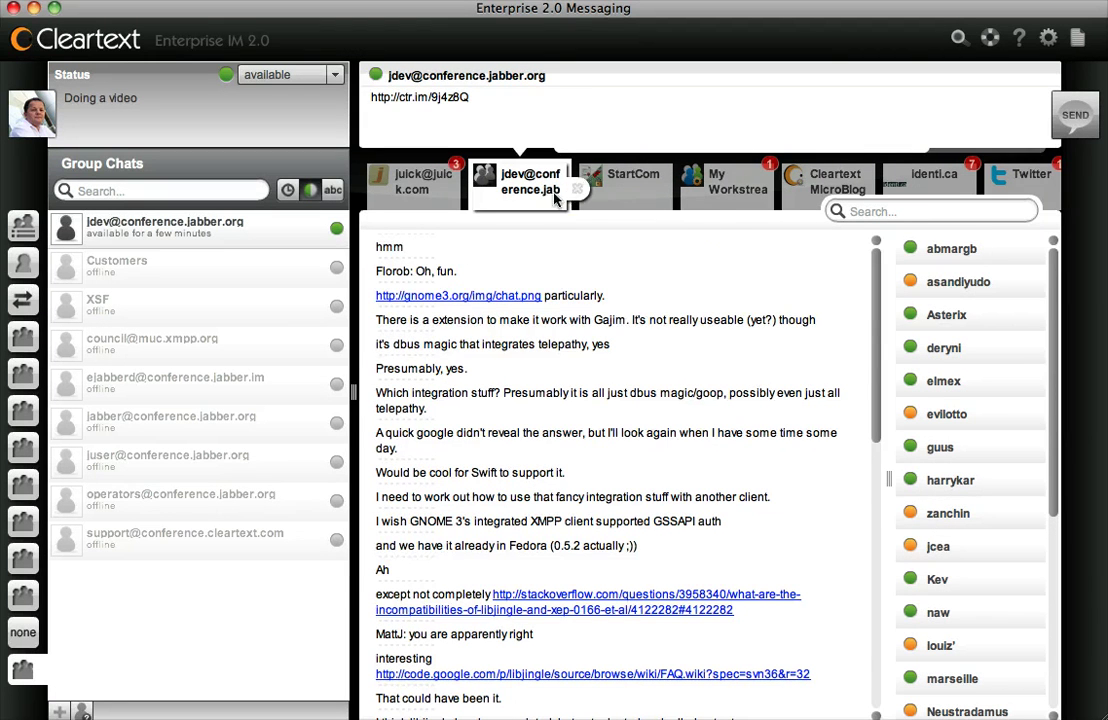
{"action": "left_click", "coordinate": [497, 169]}
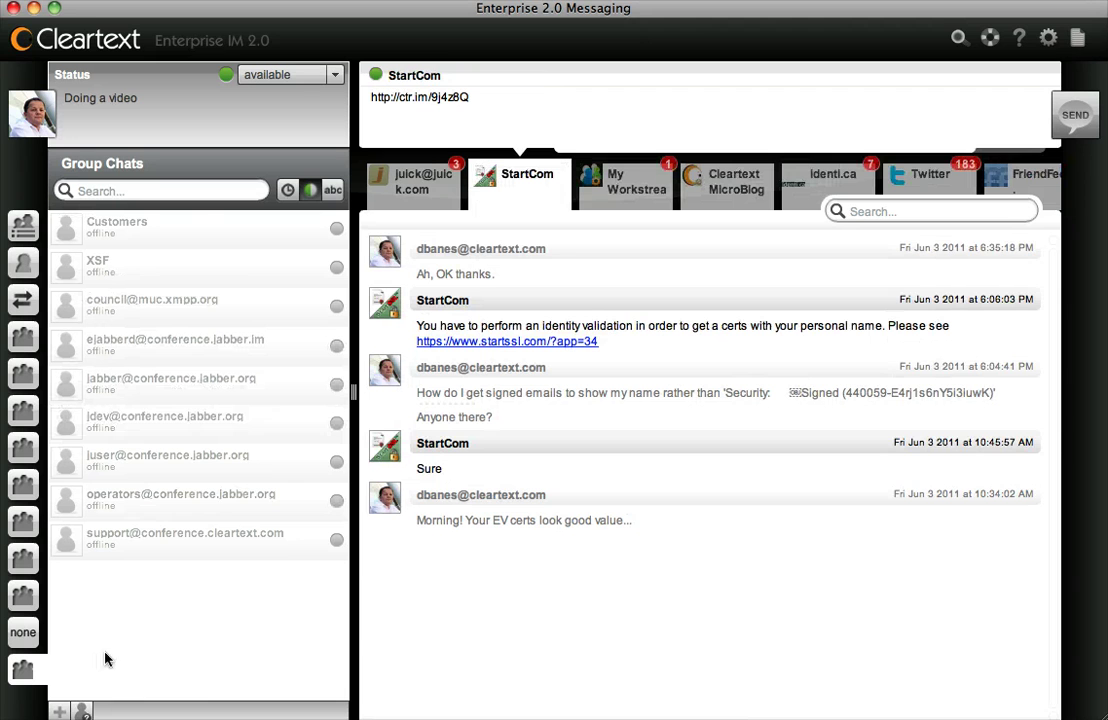
Step: View the options for adding contacts and joining a group chat, dismiss them, and return to My Workstream
{"action": "left_click", "coordinate": [62, 710]}
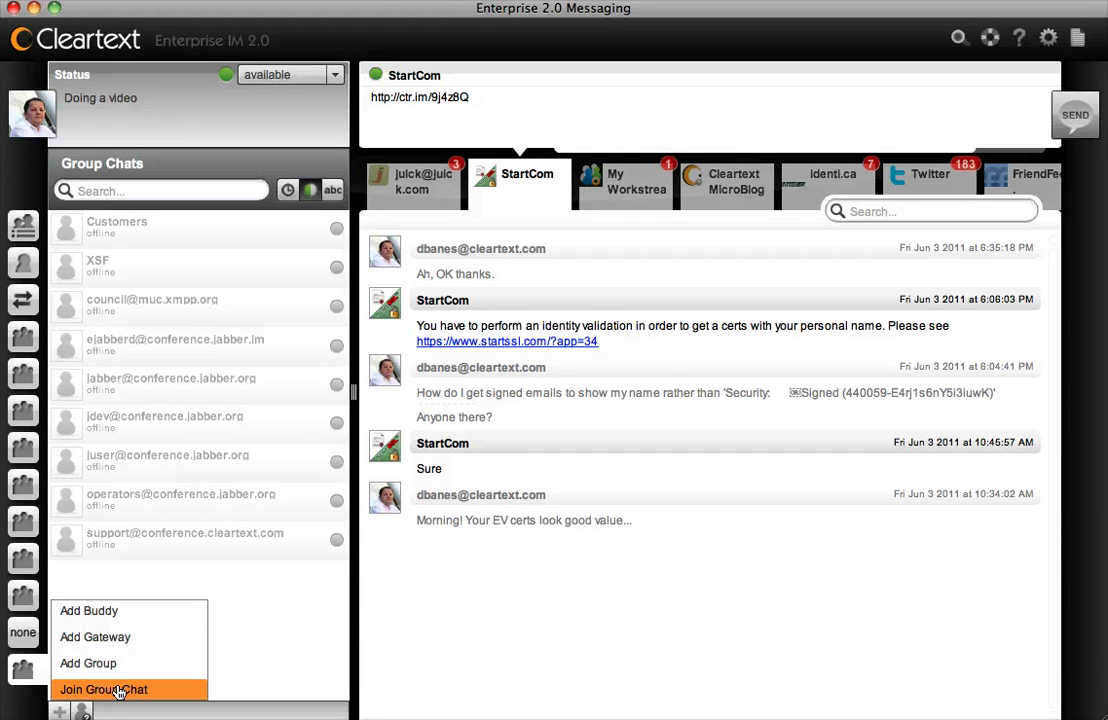
{"action": "left_click", "coordinate": [129, 570]}
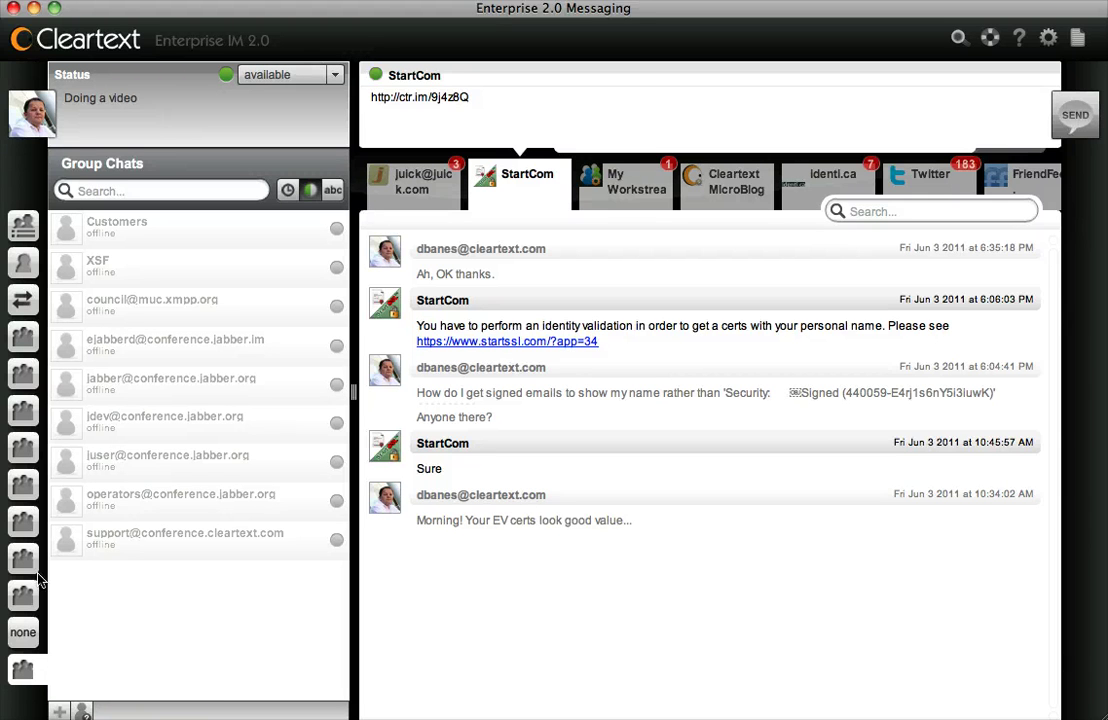
{"action": "mouse_move", "coordinate": [19, 563]}
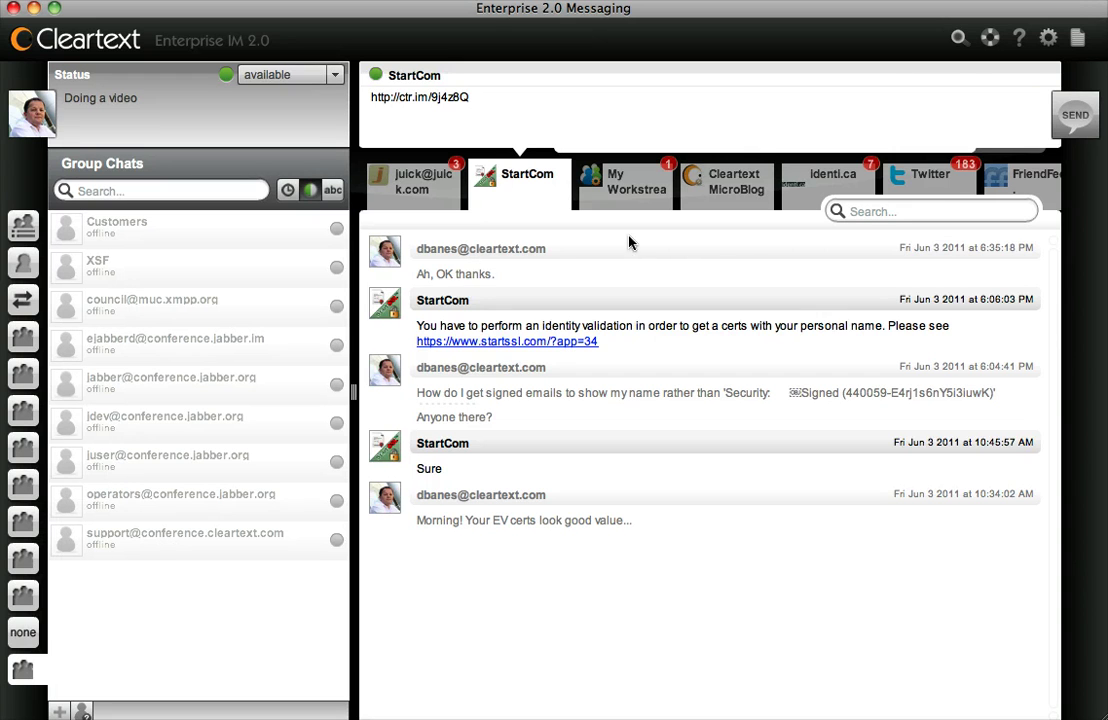
{"action": "left_click", "coordinate": [640, 200]}
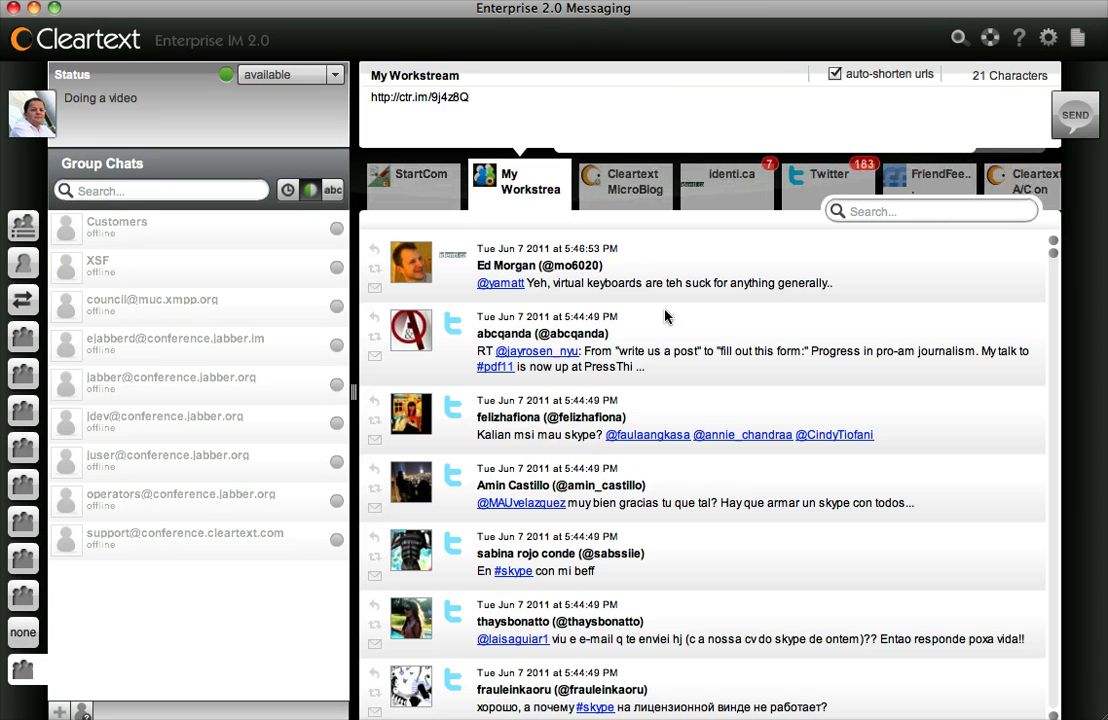